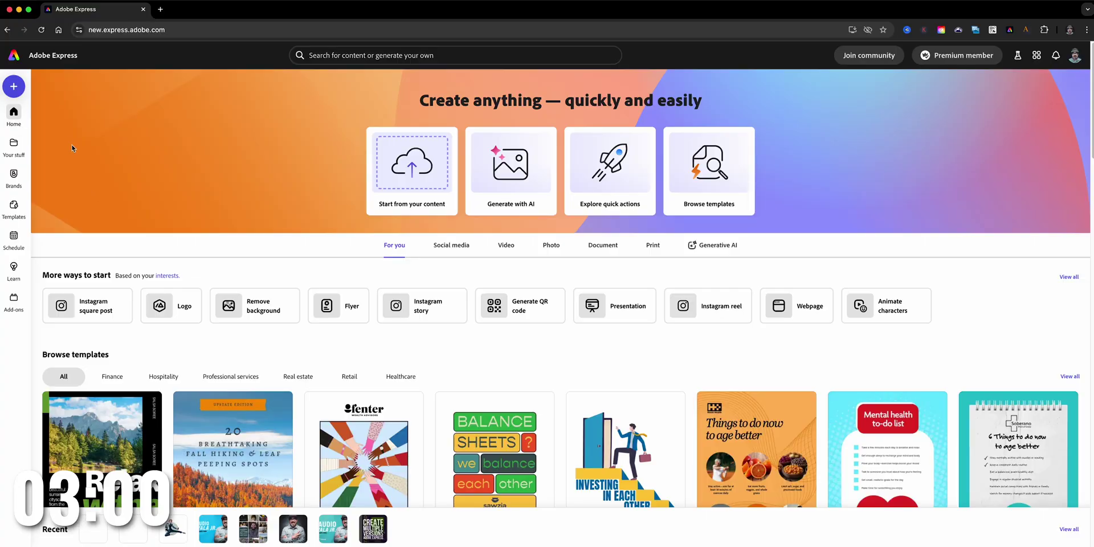
- Start a blank square design and search stock photos for 'person jumping'
click(14, 87)
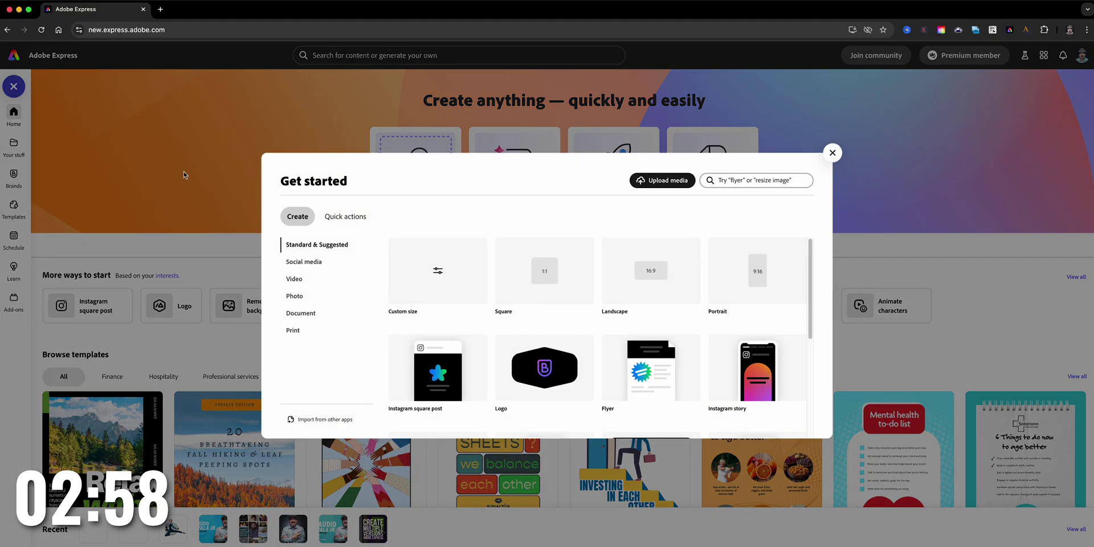
click(514, 277)
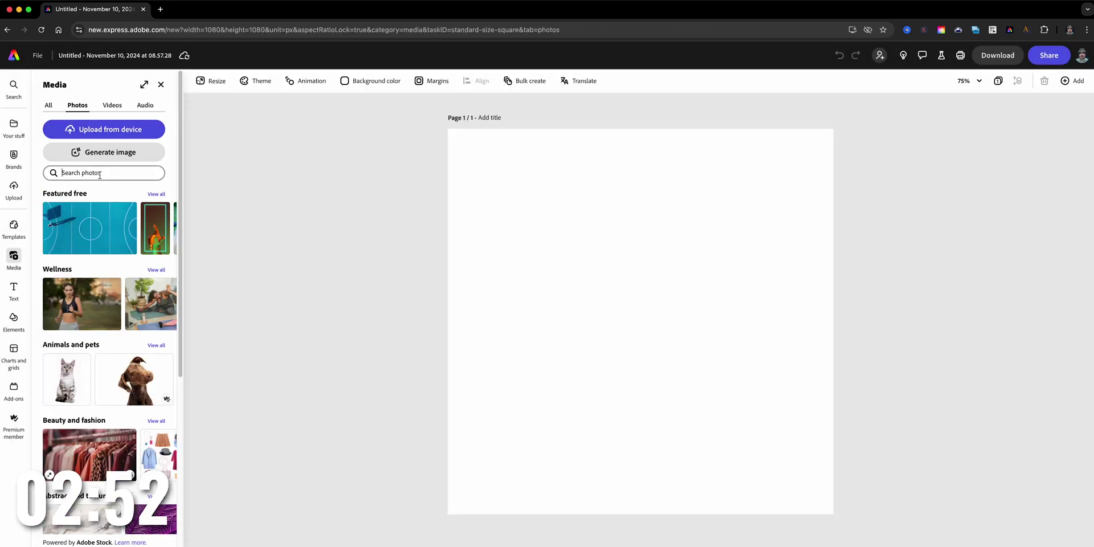
click(99, 173)
text(person jumping)
key(Return)
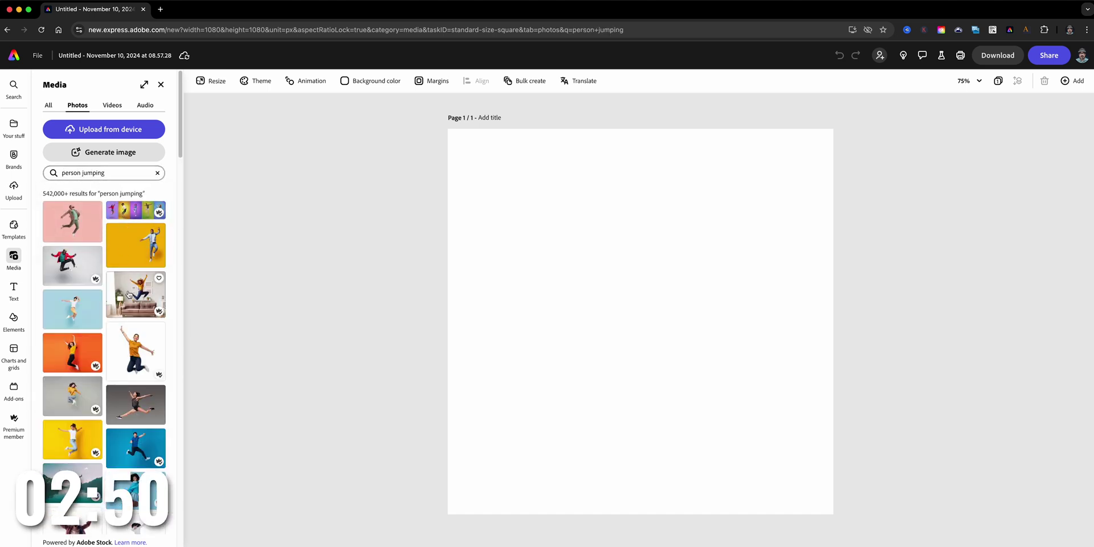
- Scroll the results and add the orange jumping-woman photo to the page
scroll(125, 346, down, 5)
scroll(125, 346, down, 2)
scroll(126, 346, down, 5)
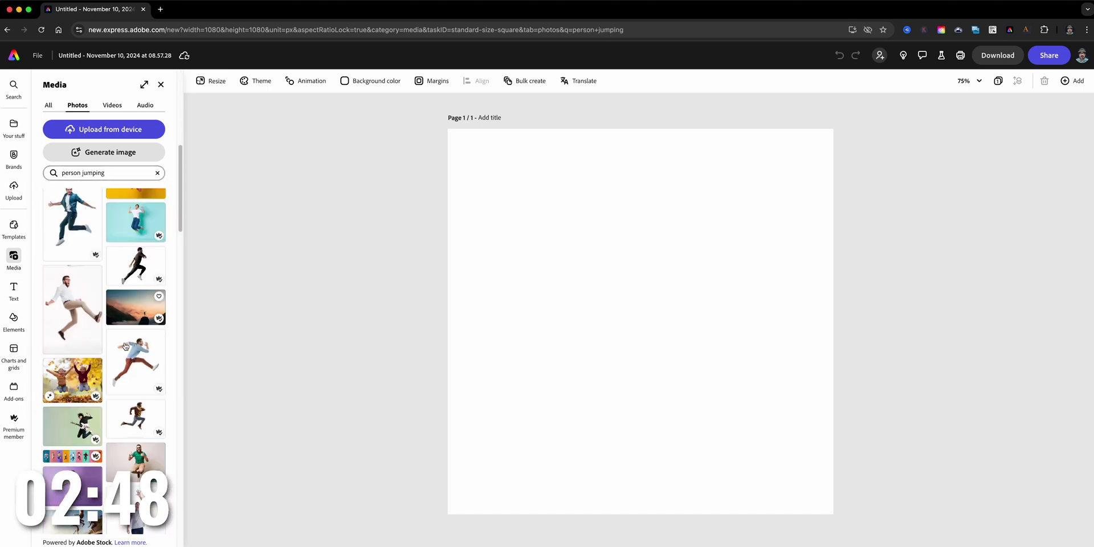
scroll(125, 345, down, 5)
scroll(125, 346, down, 5)
scroll(125, 346, down, 3)
scroll(127, 377, down, 1)
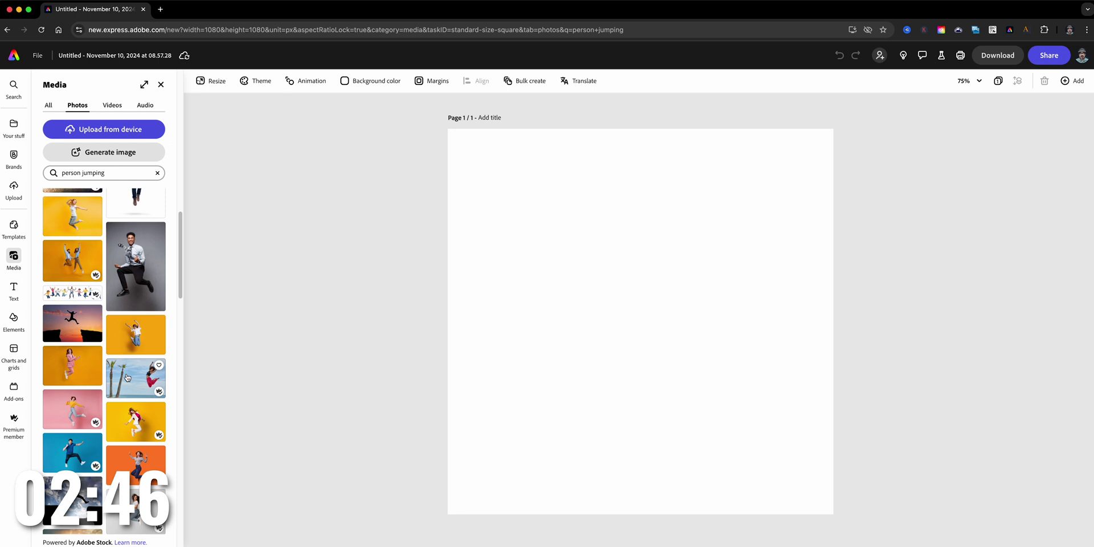
click(137, 461)
- Stretch the jumping-woman photo by its corners to the full page width
click(517, 327)
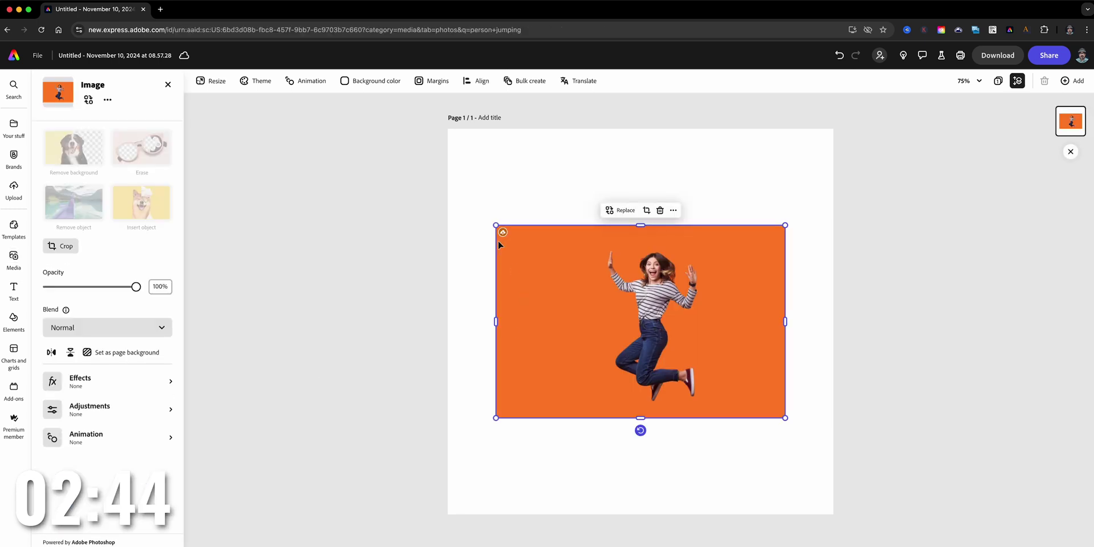
drag(494, 224, 447, 193)
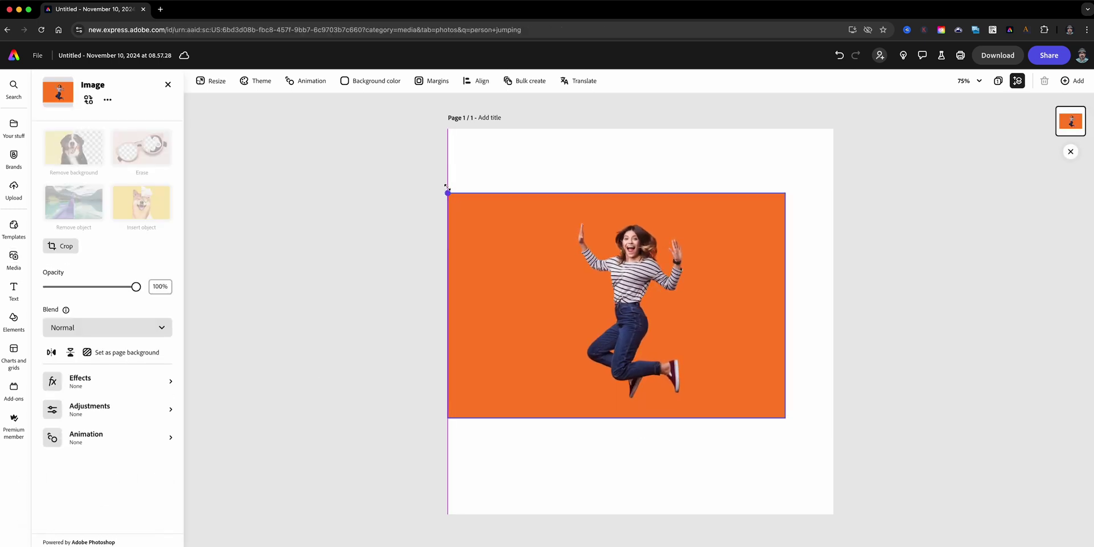
drag(784, 418, 832, 450)
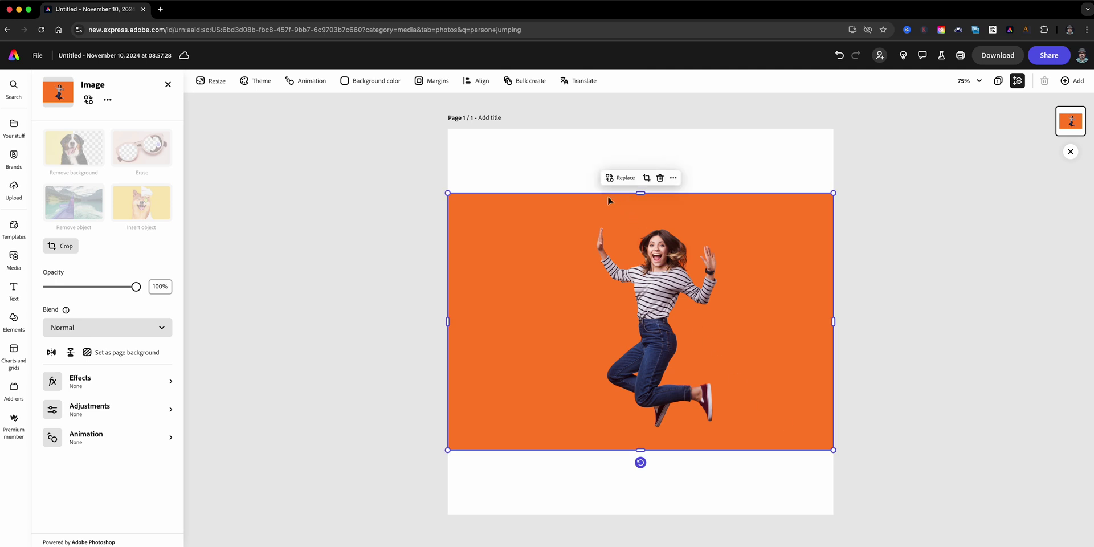
- Duplicate the photo, stack the copy over the original, and align both to the vertical middle
click(673, 177)
click(687, 226)
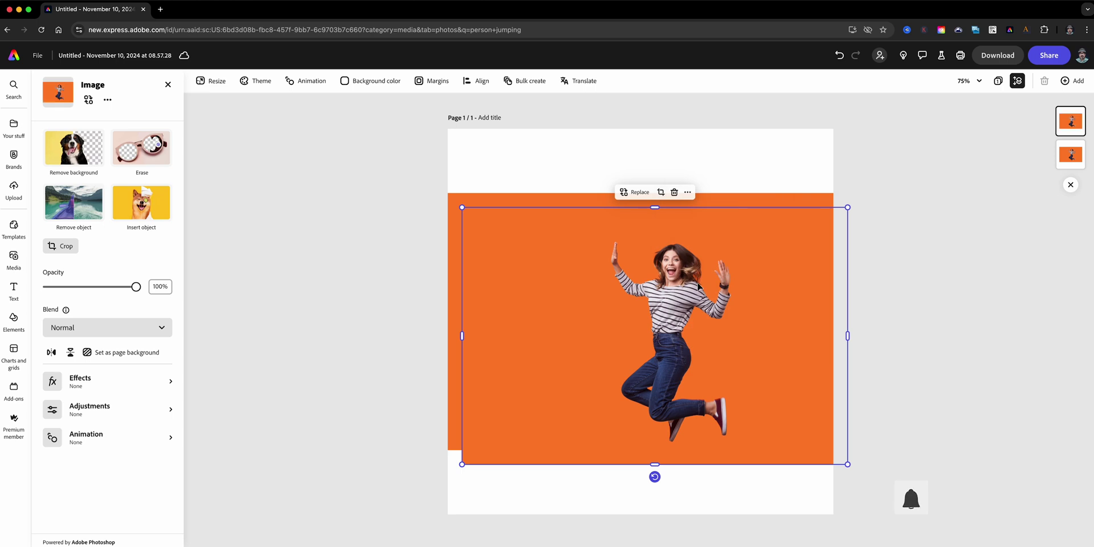
drag(699, 287, 684, 271)
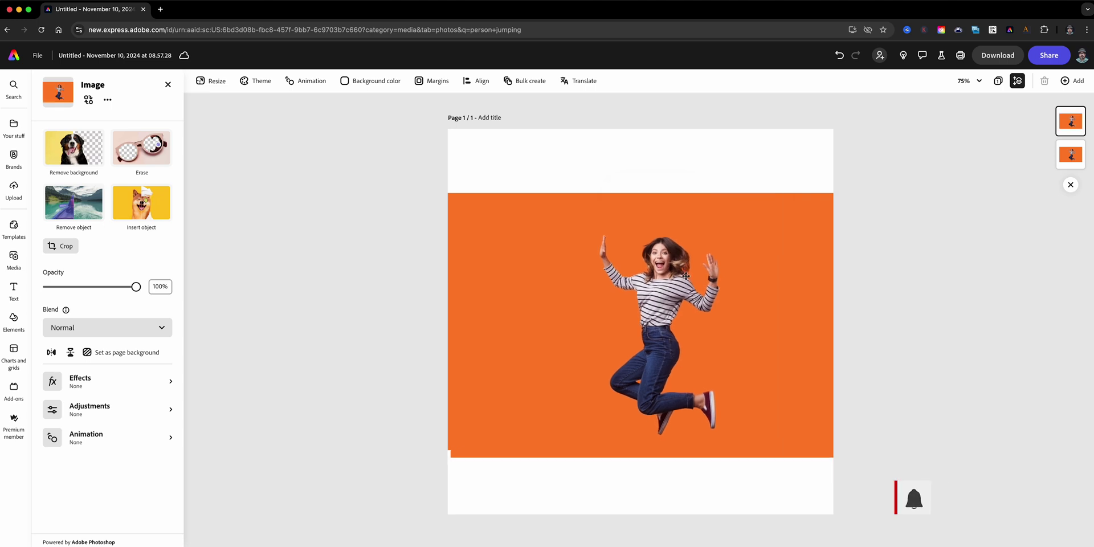
click(681, 165)
key(super+a)
click(488, 89)
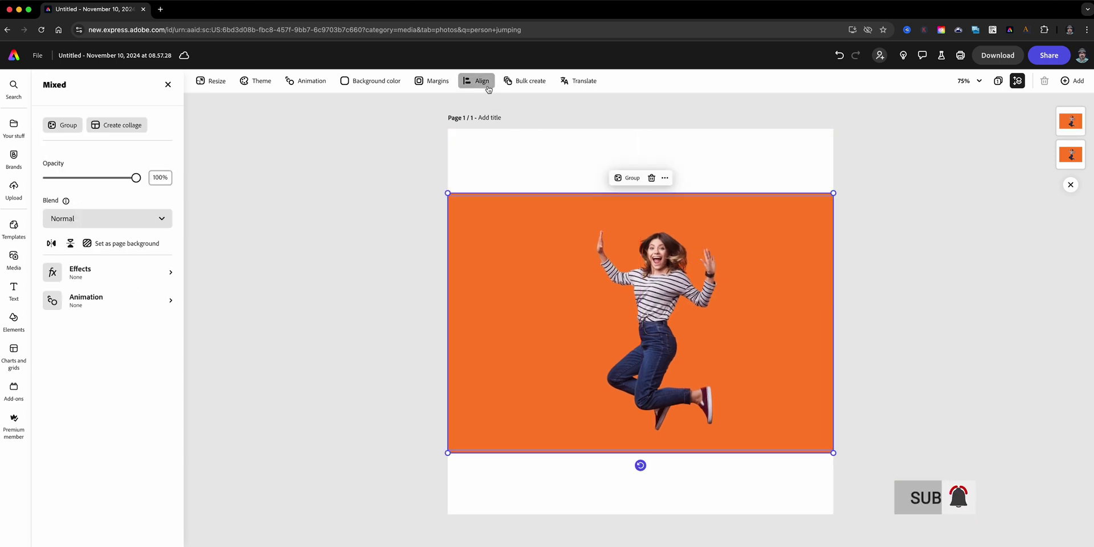
click(489, 147)
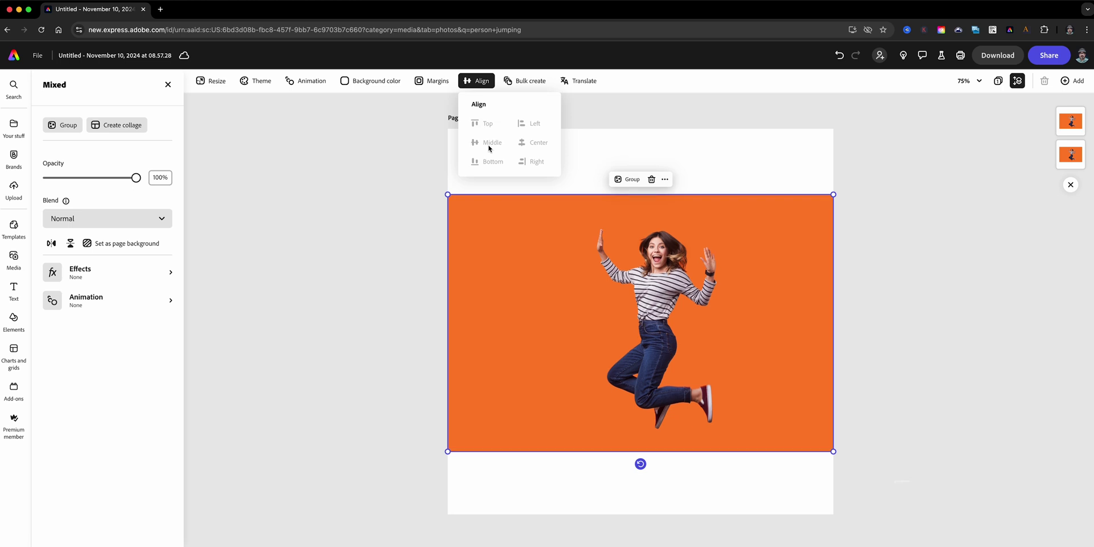
click(699, 160)
click(938, 189)
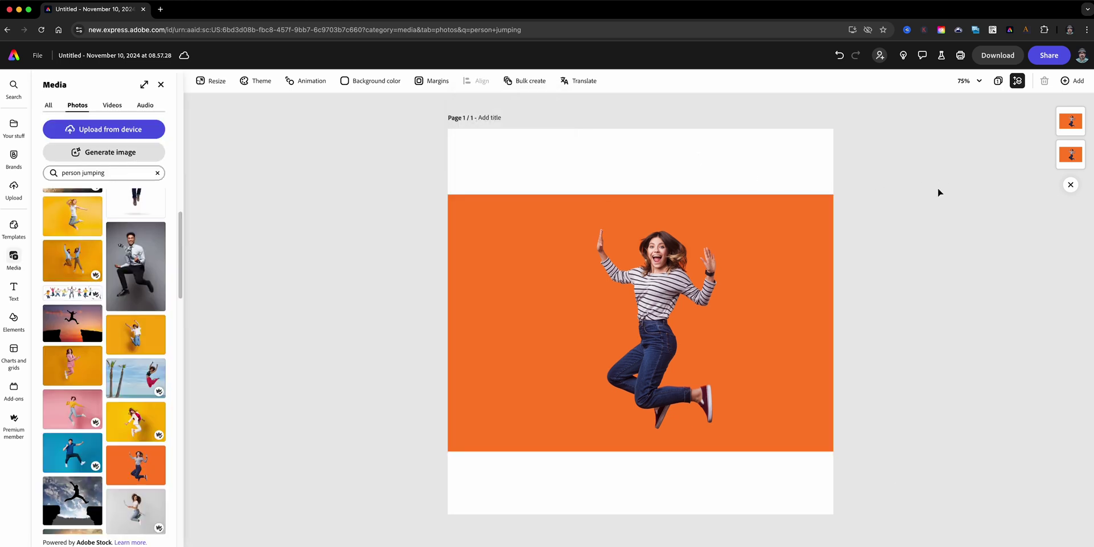
- Remove the background from the top photo copy, then select the orange photo beneath it
click(721, 289)
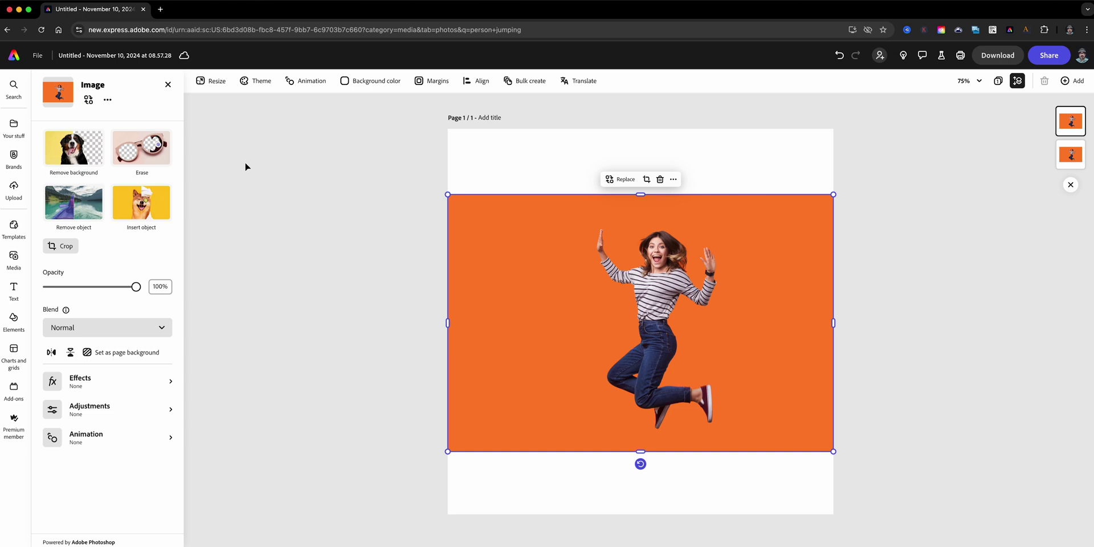
click(72, 163)
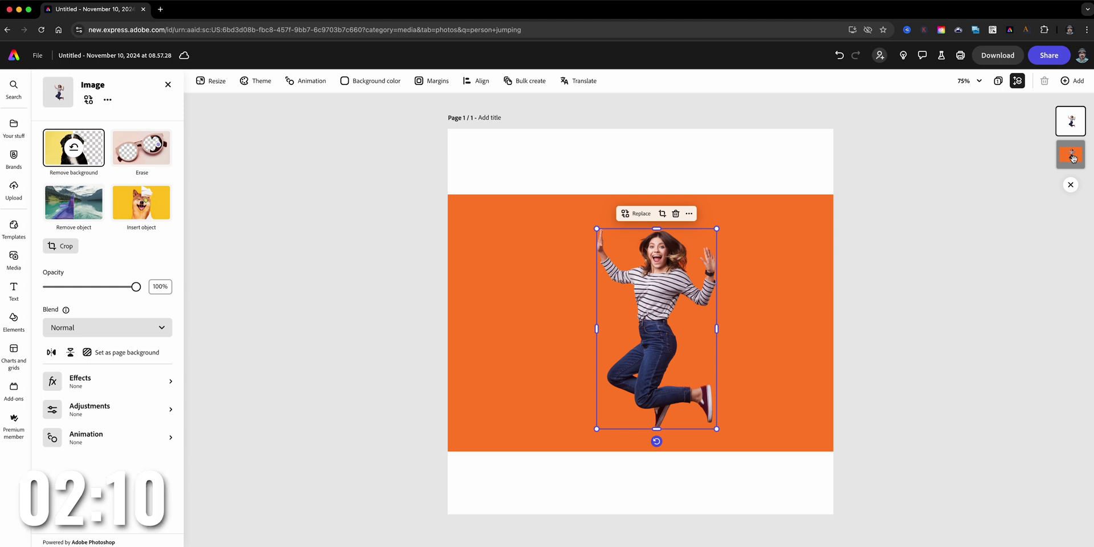
click(1072, 158)
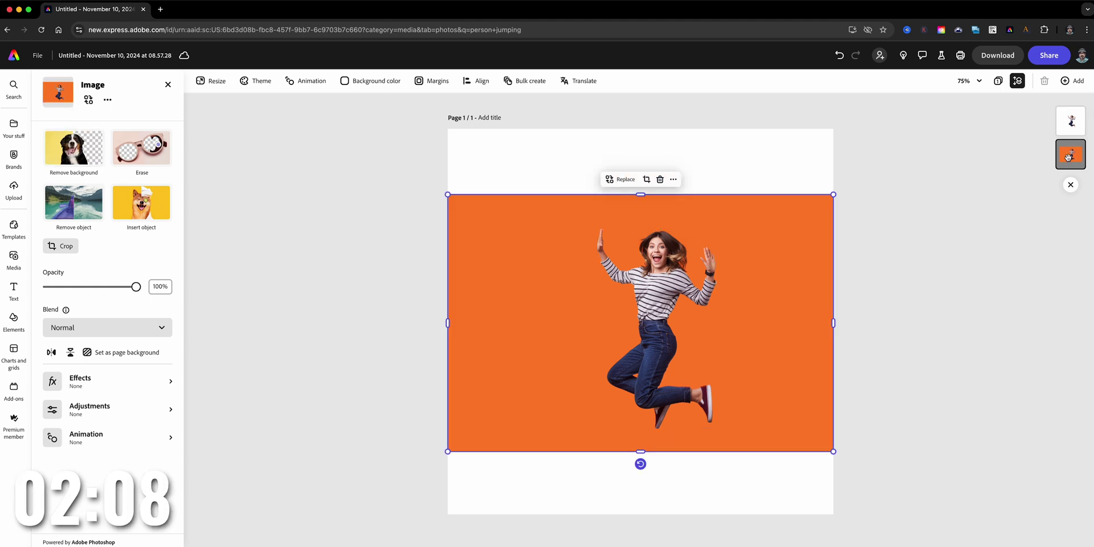
- Crop the underlying orange photo to a circle and shrink it around the woman
click(73, 250)
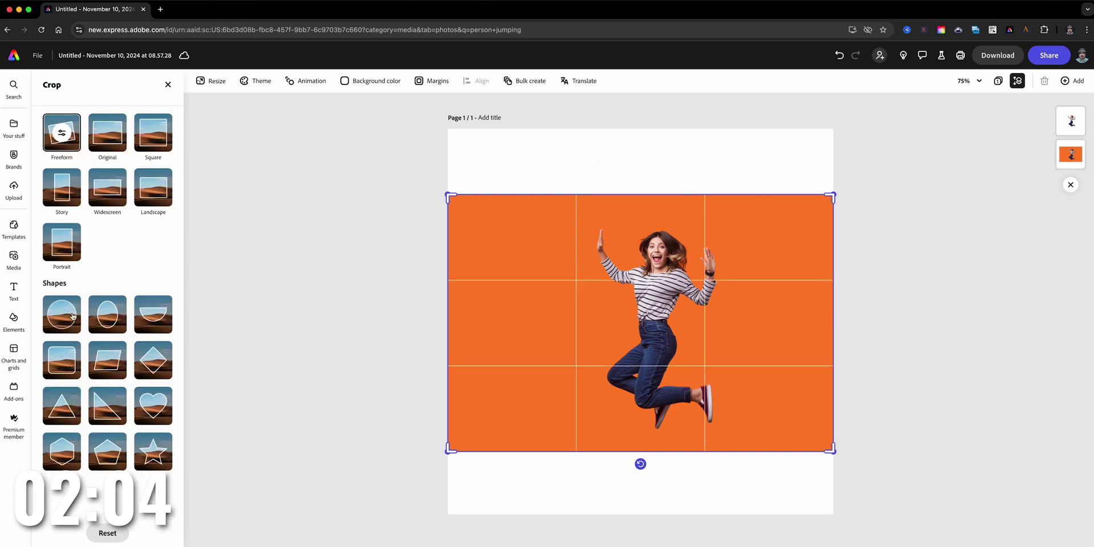
click(70, 323)
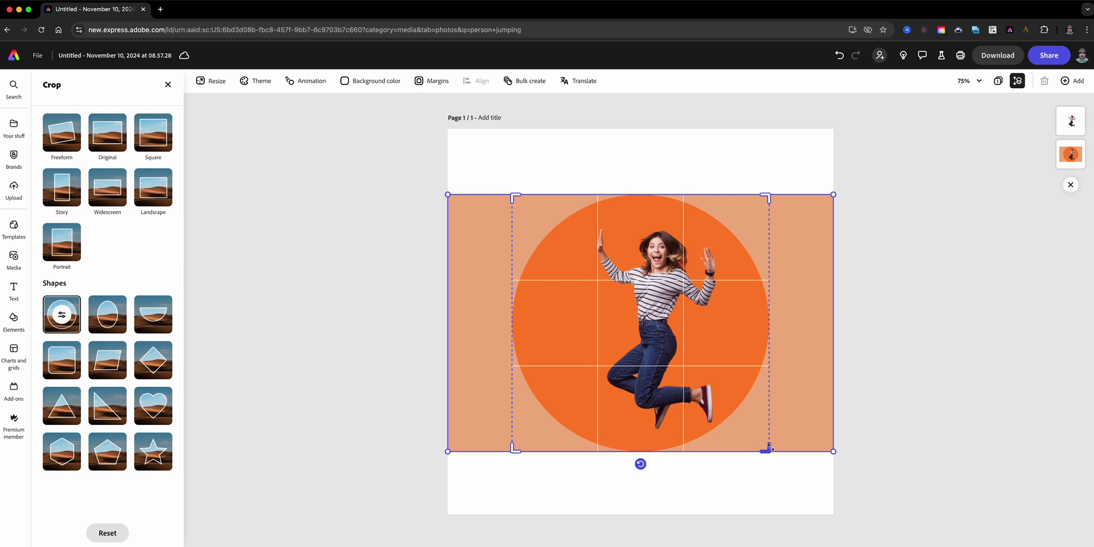
drag(769, 448, 725, 394)
- Apply the circular crop, keeping the cutout woman in place over the circle
click(862, 387)
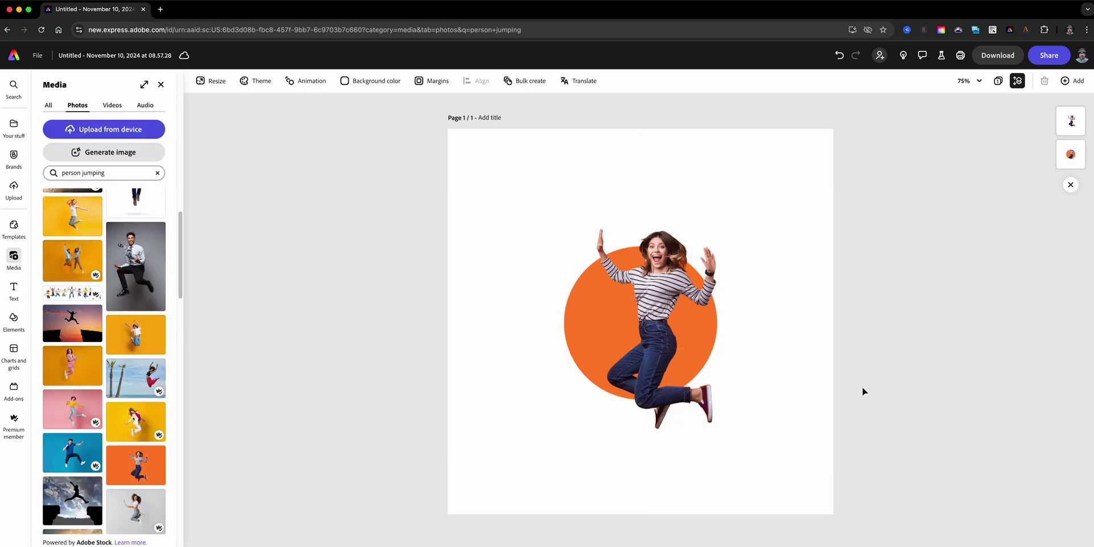
drag(641, 353, 750, 357)
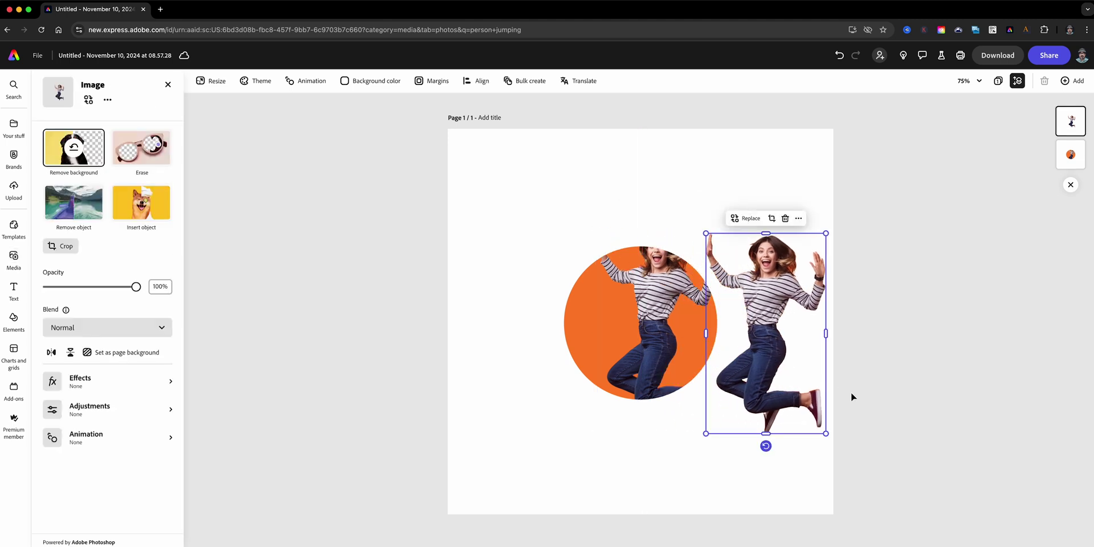
key(ctrl+z)
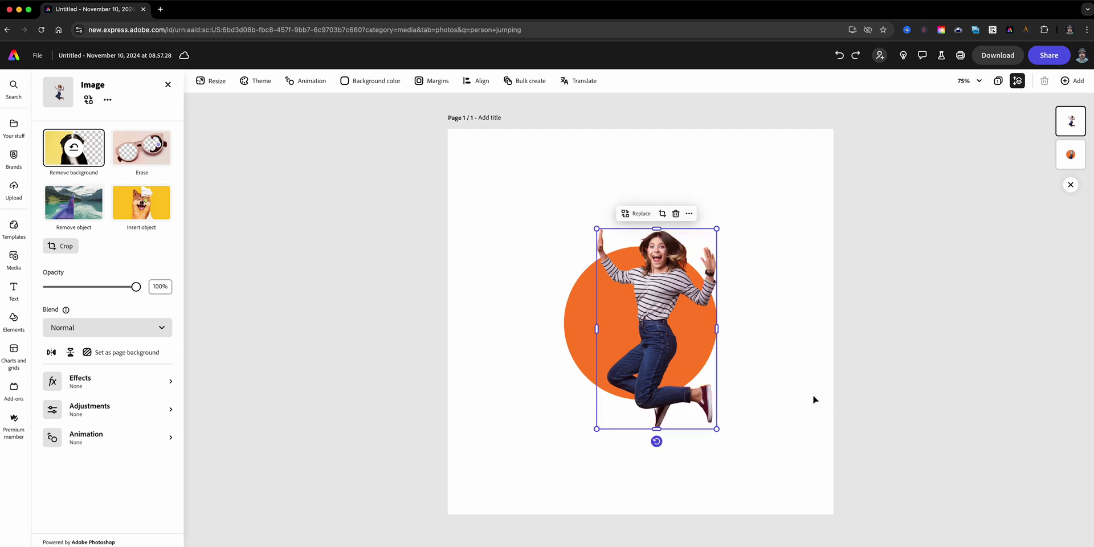
- Group the cutout woman with the orange circle and enlarge the group to fill most of the page
key(ctrl+a)
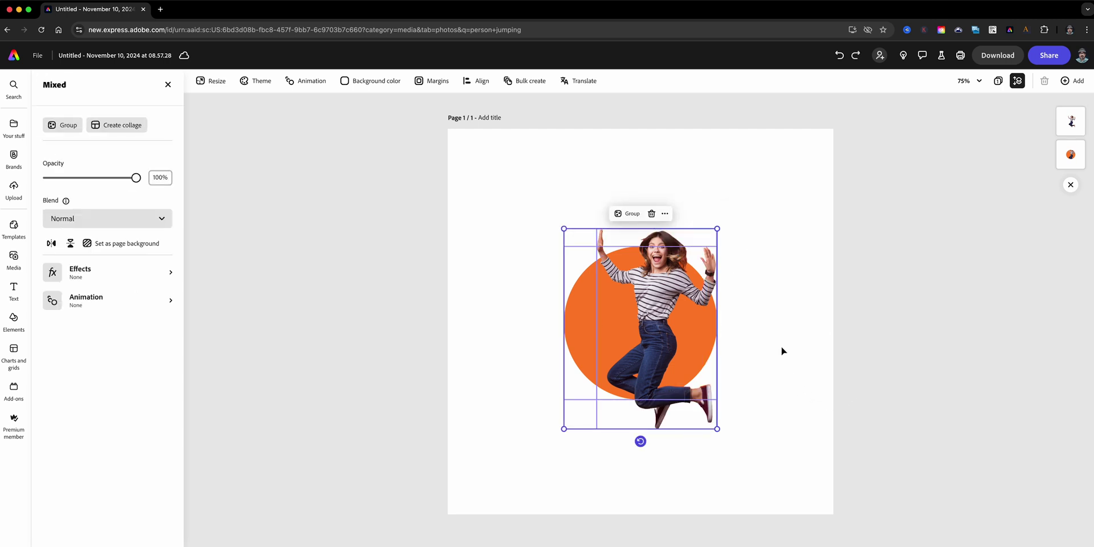
click(625, 214)
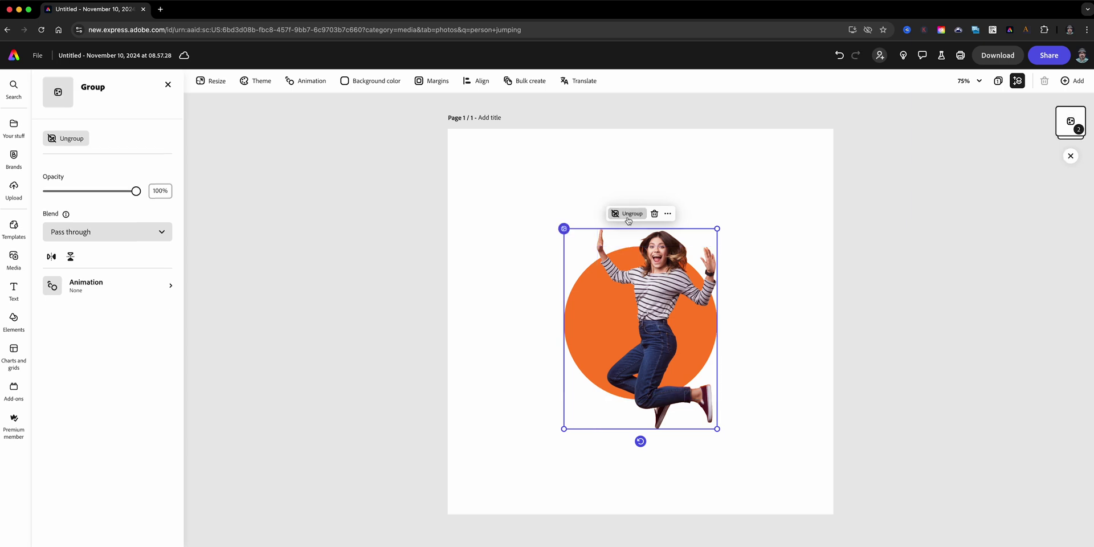
drag(716, 429, 762, 473)
key(ctrl+z)
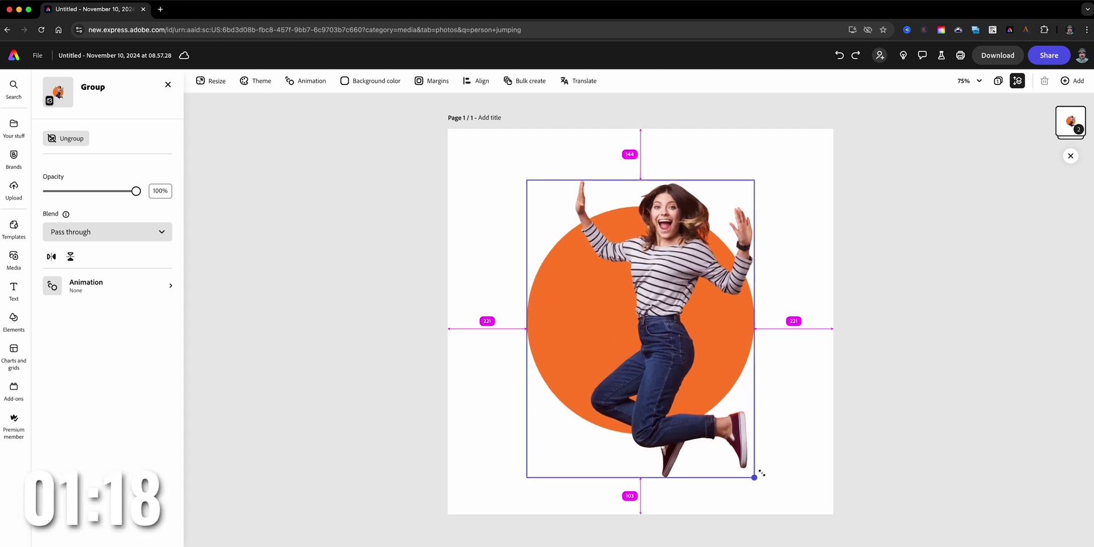
drag(761, 473, 775, 495)
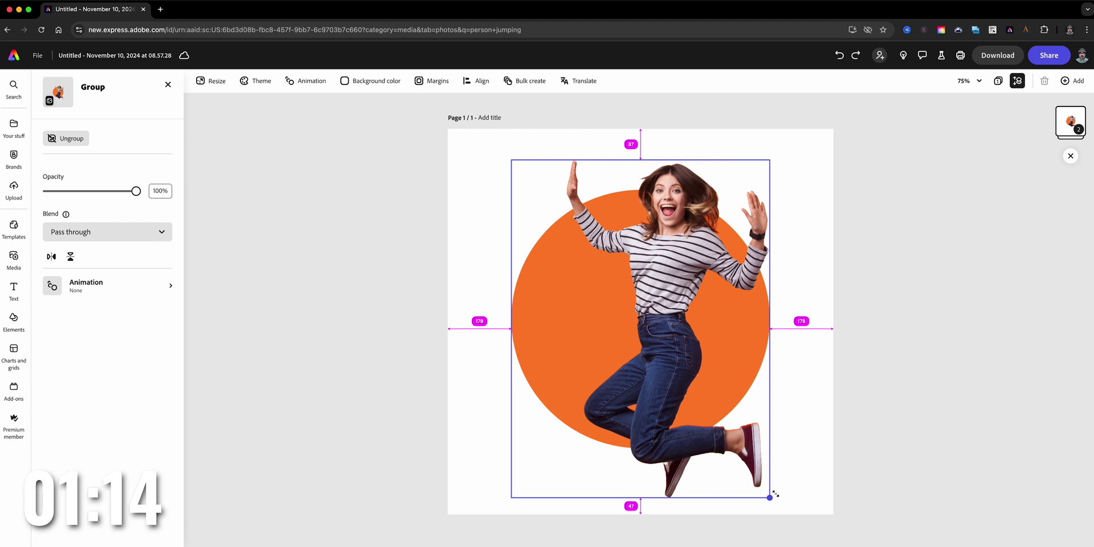
click(362, 268)
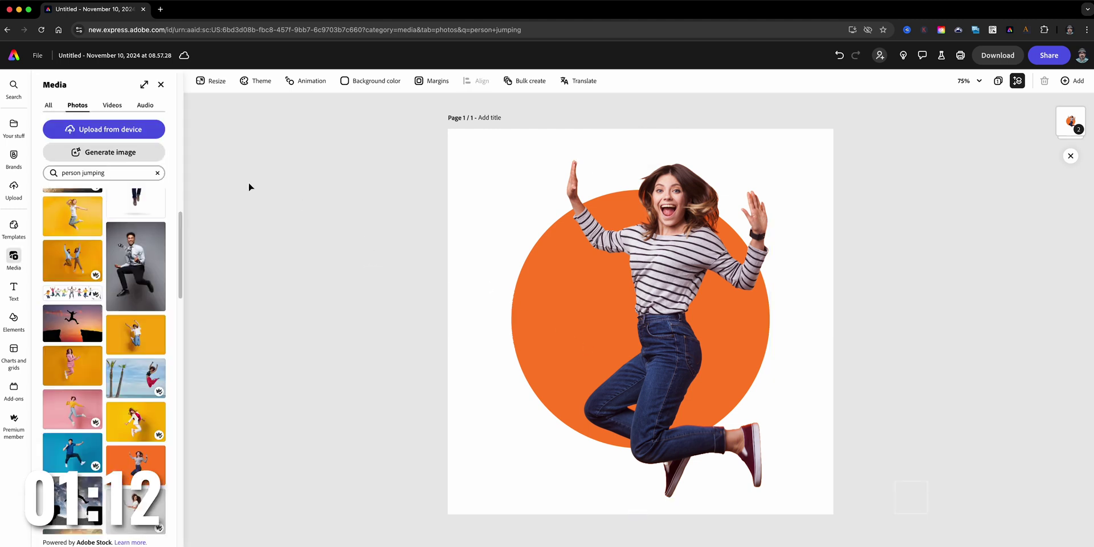
- Add a solid black circle shape and enlarge it over the orange circle
click(15, 317)
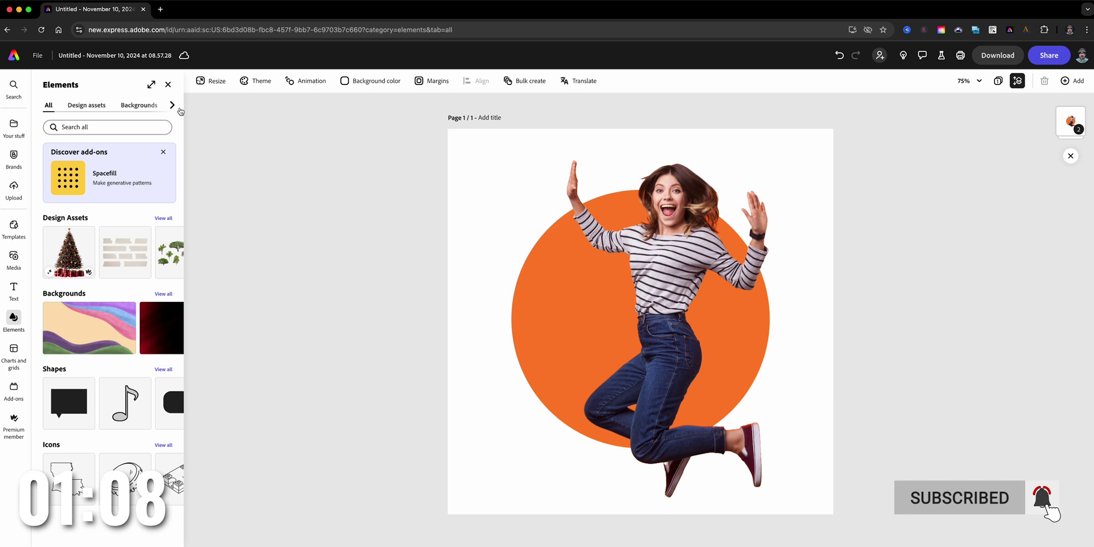
click(172, 105)
click(127, 105)
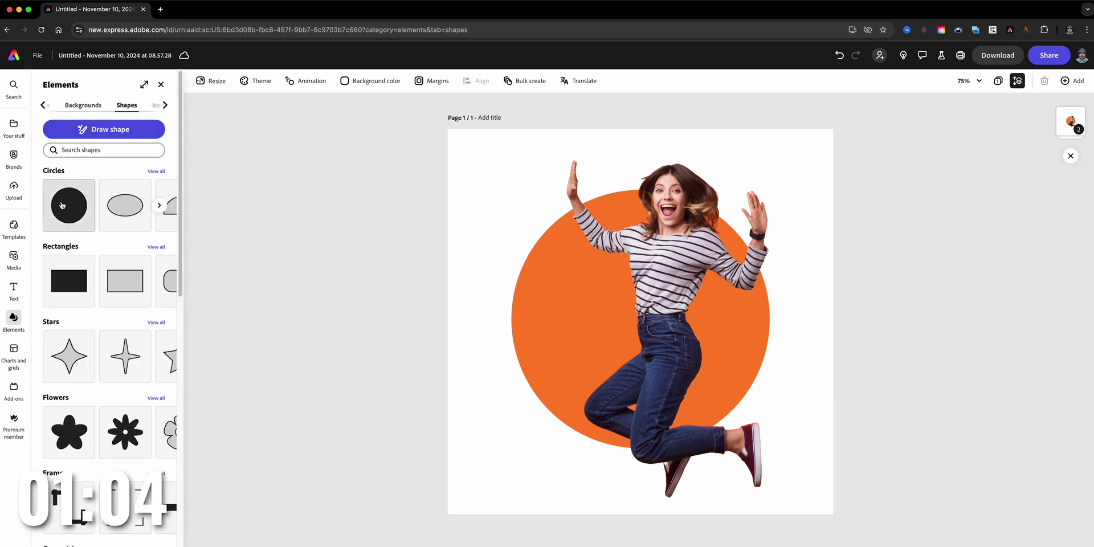
click(63, 208)
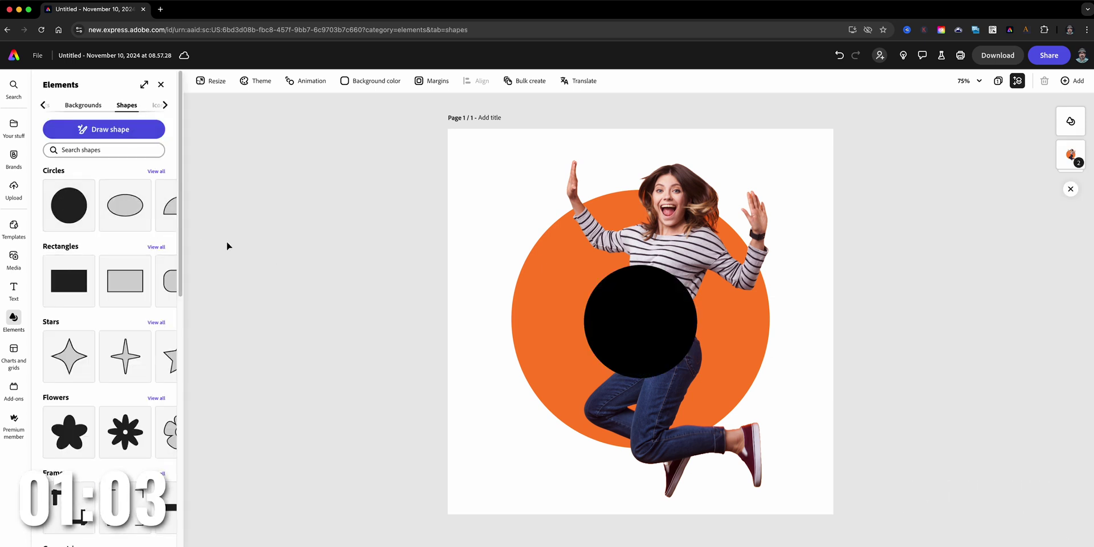
click(637, 325)
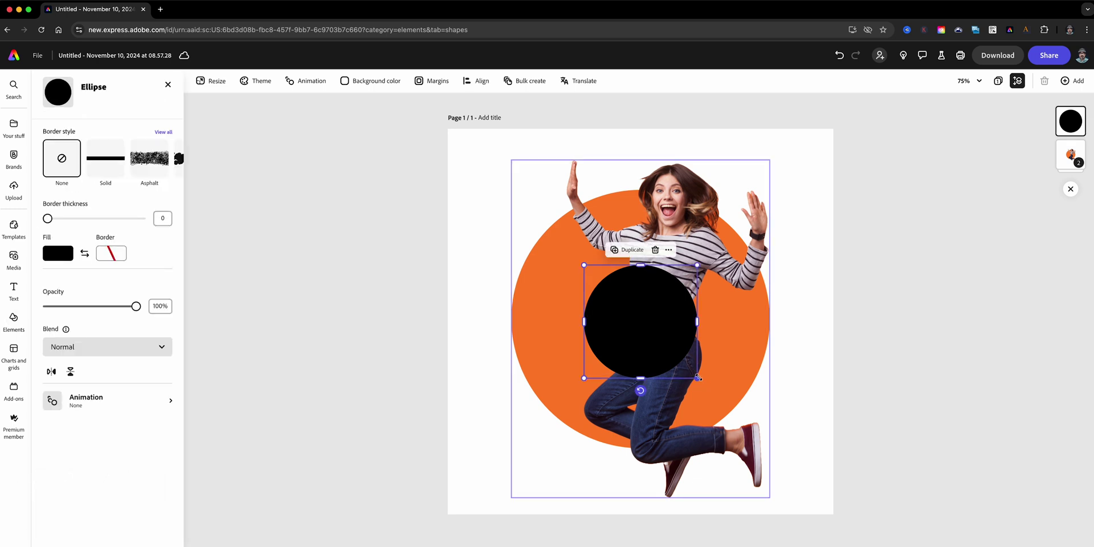
drag(697, 377, 698, 377)
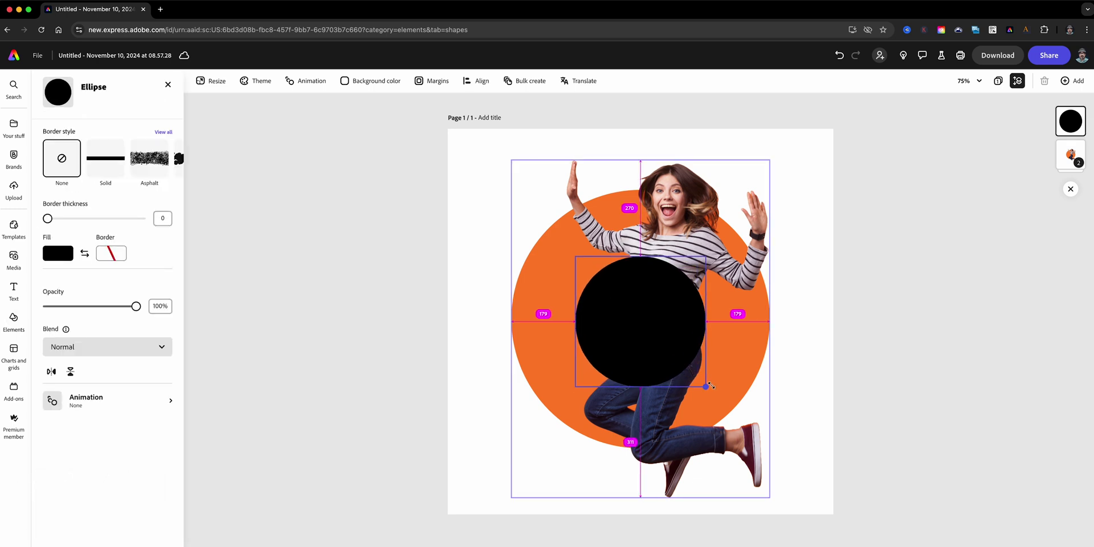
mouse_move(699, 377)
mouse_down()
mouse_move(765, 458)
mouse_move(777, 458)
mouse_up()
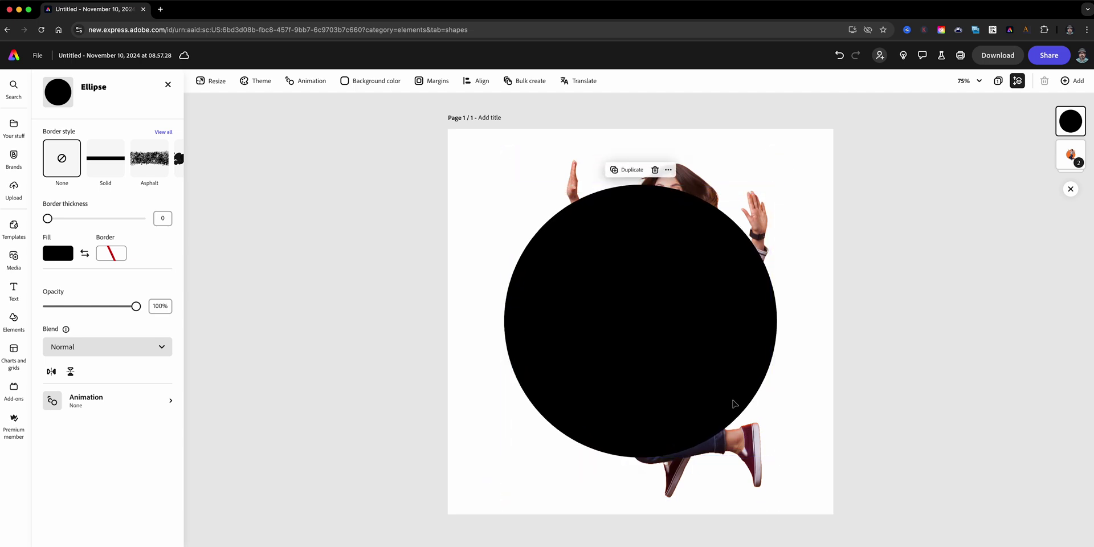
- Move the black circle's layer behind the group and shrink it slightly into a thin ring
drag(732, 407, 733, 404)
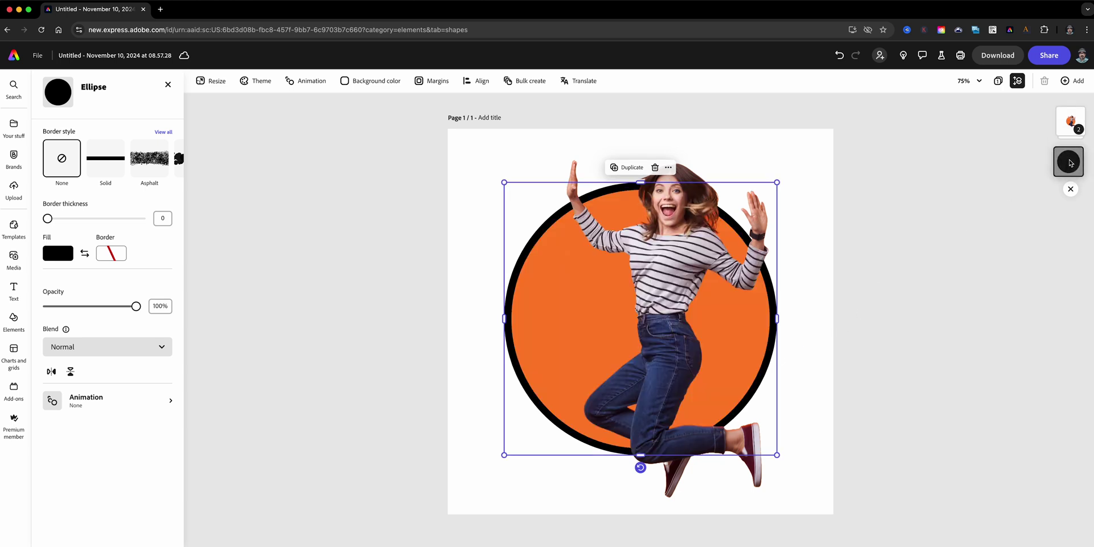
drag(1070, 119, 1068, 160)
click(880, 328)
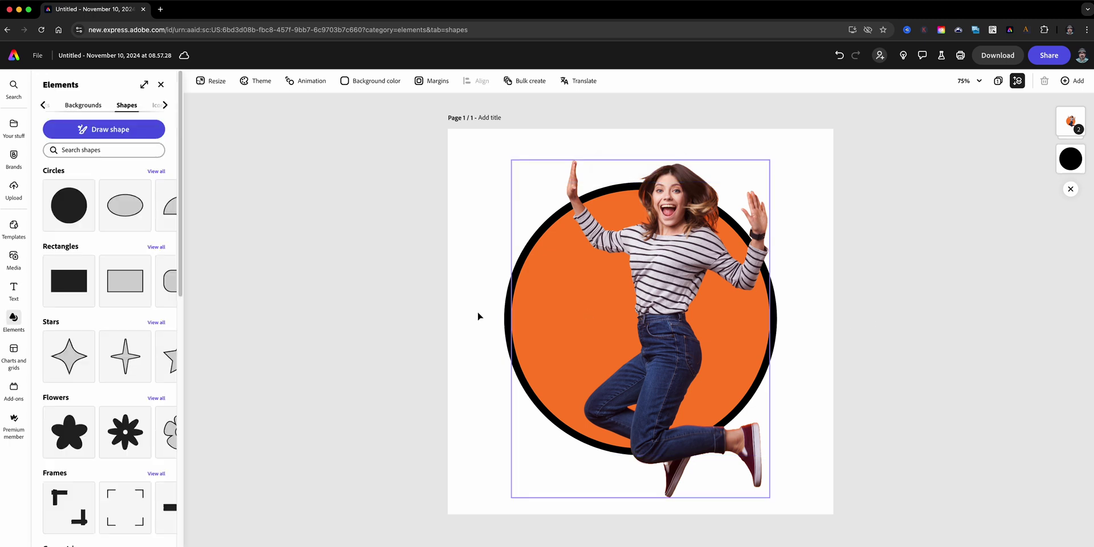
click(1070, 160)
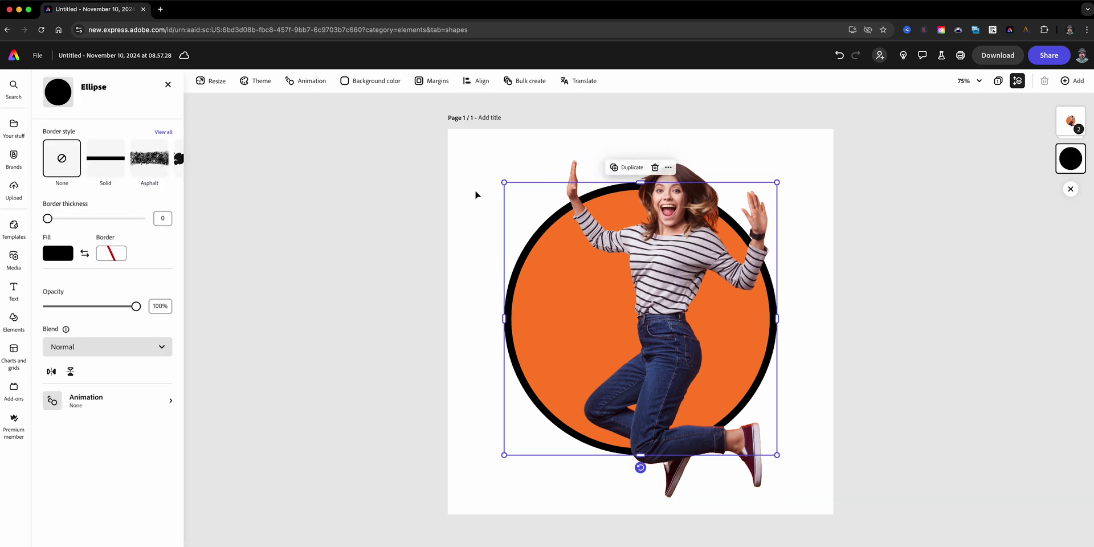
drag(499, 180, 501, 183)
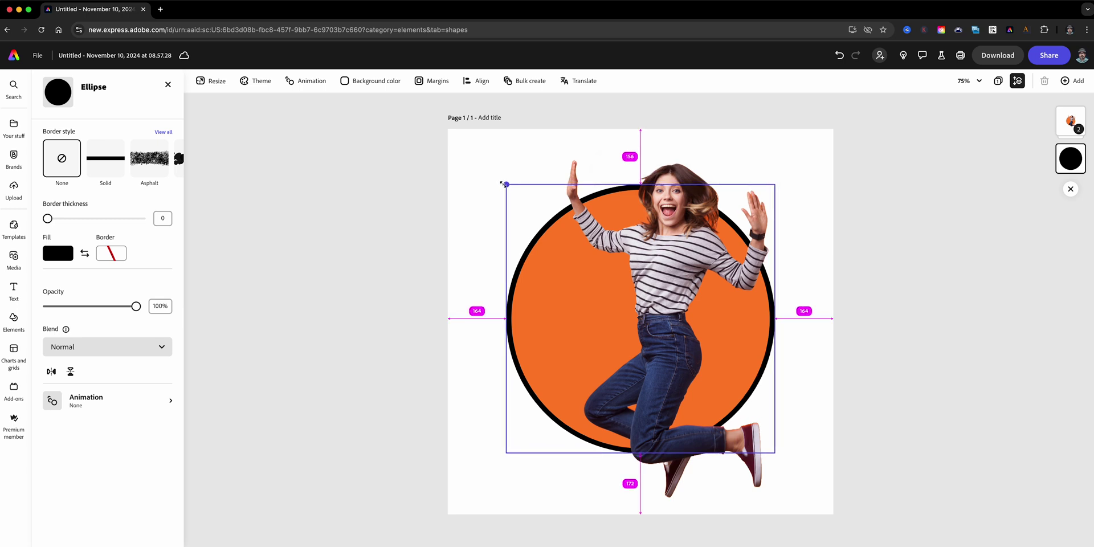
click(336, 252)
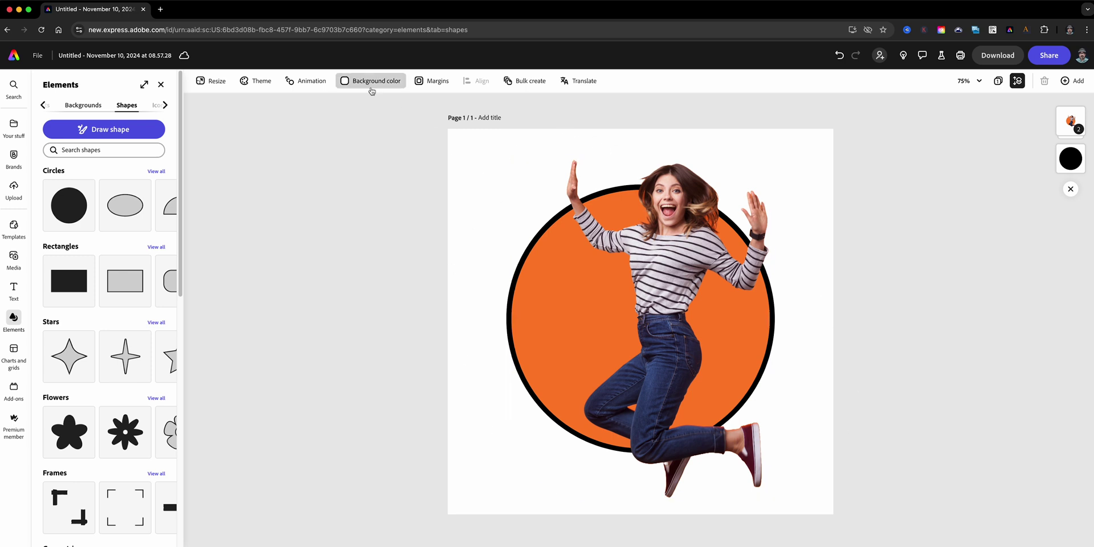
click(371, 81)
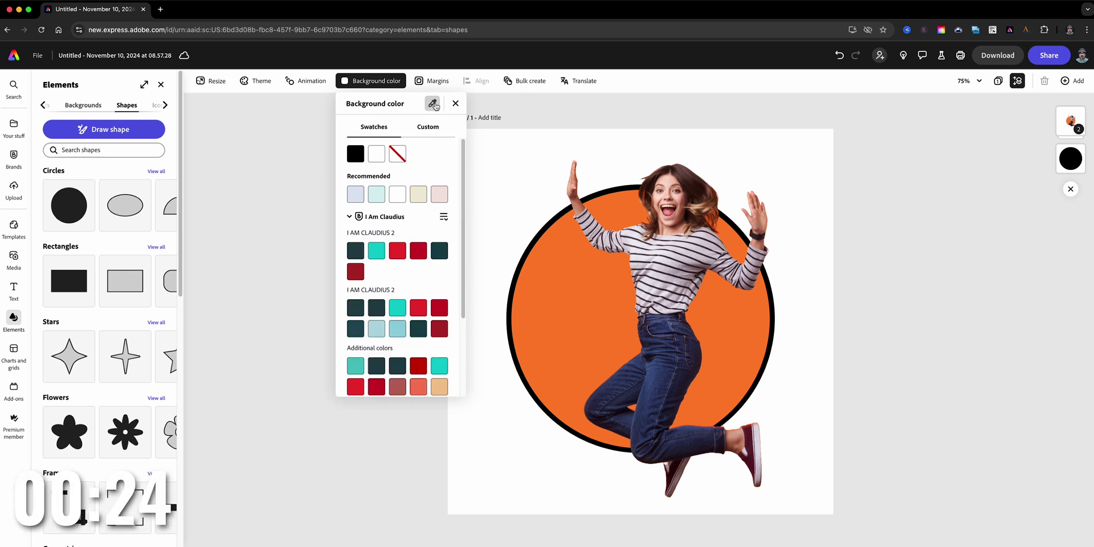
click(433, 105)
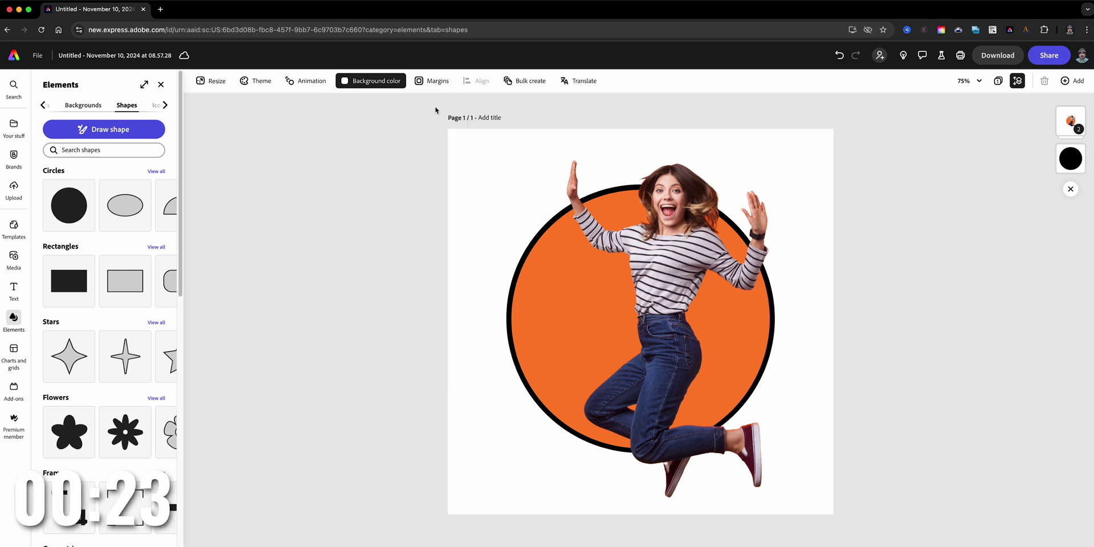
click(541, 277)
click(260, 340)
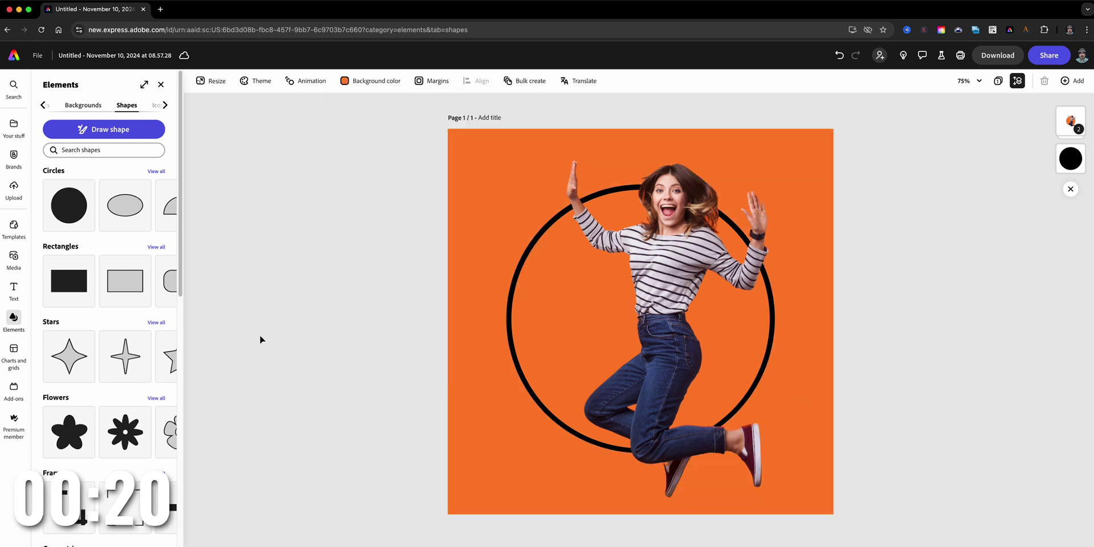
key(ctrl+z)
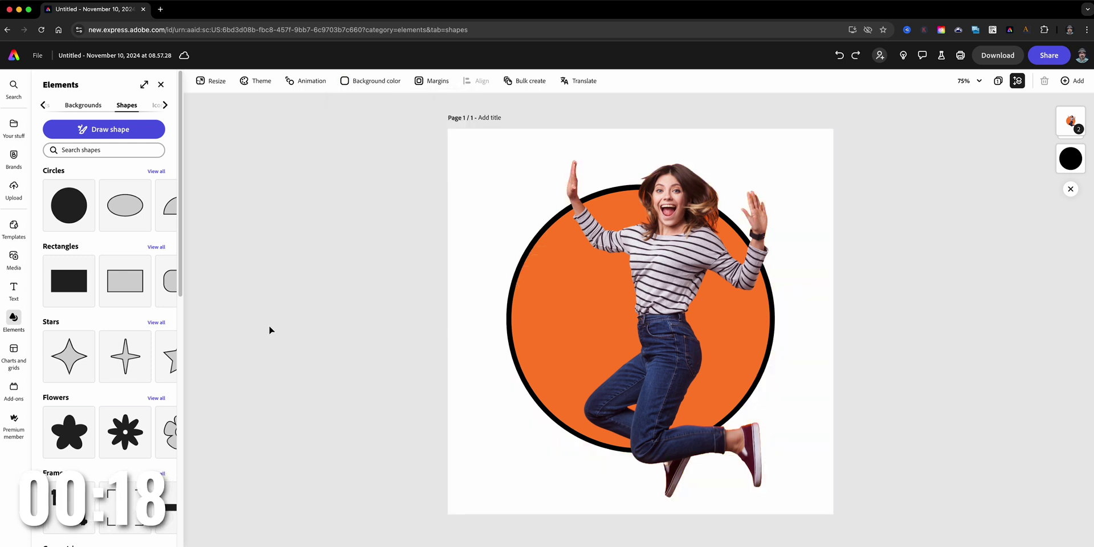